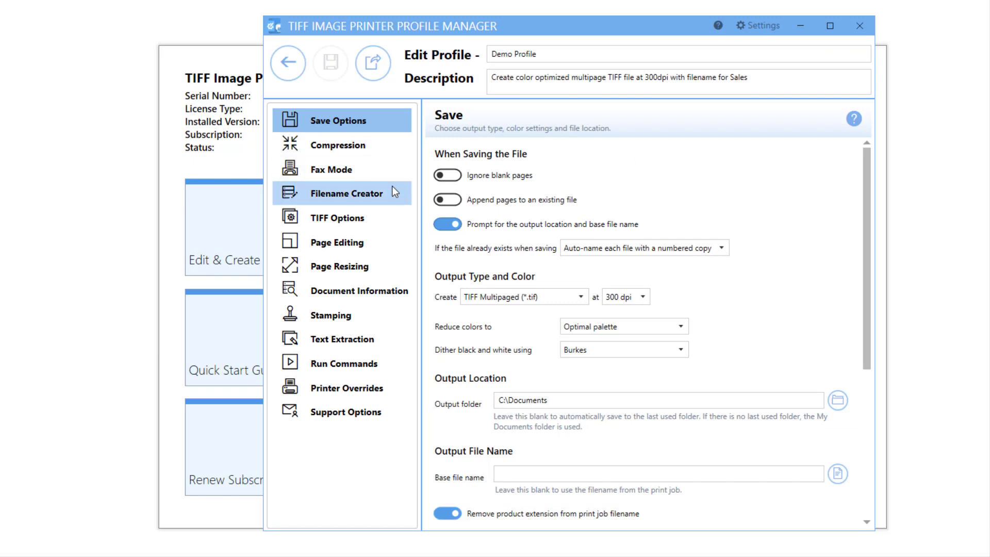
# Step: Review the Output Location and Output File Name parts in the Filename Creator settings of Demo Profile
pyautogui.click(392, 189)
pyautogui.scroll(-1, 722, 360)
pyautogui.click(692, 425)
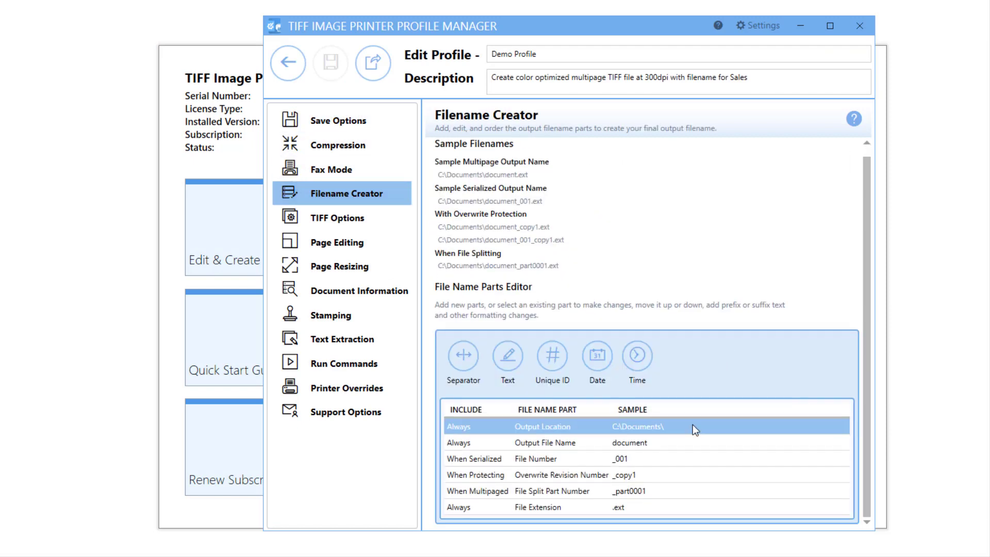
pyautogui.scroll(-3, 692, 425)
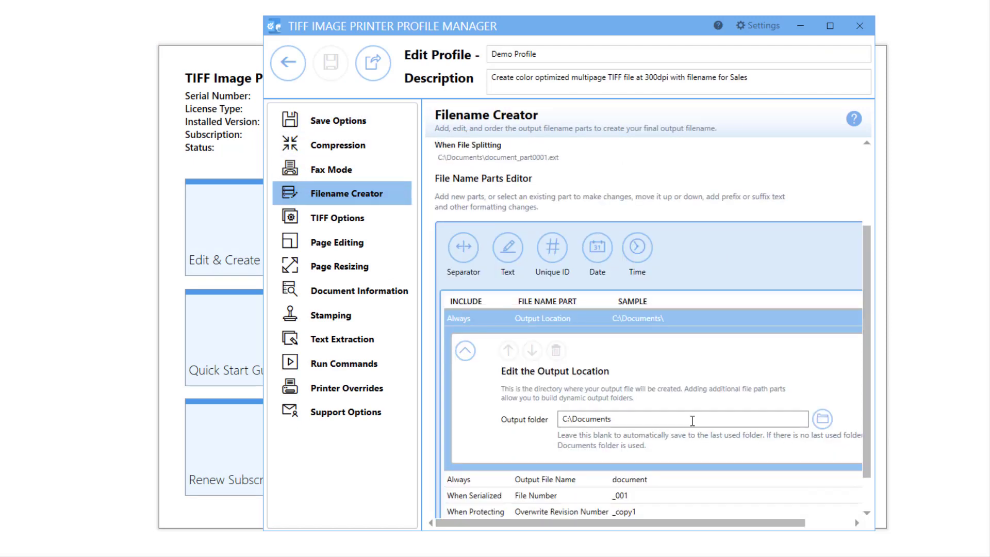
pyautogui.click(644, 474)
pyautogui.scroll(-2, 646, 478)
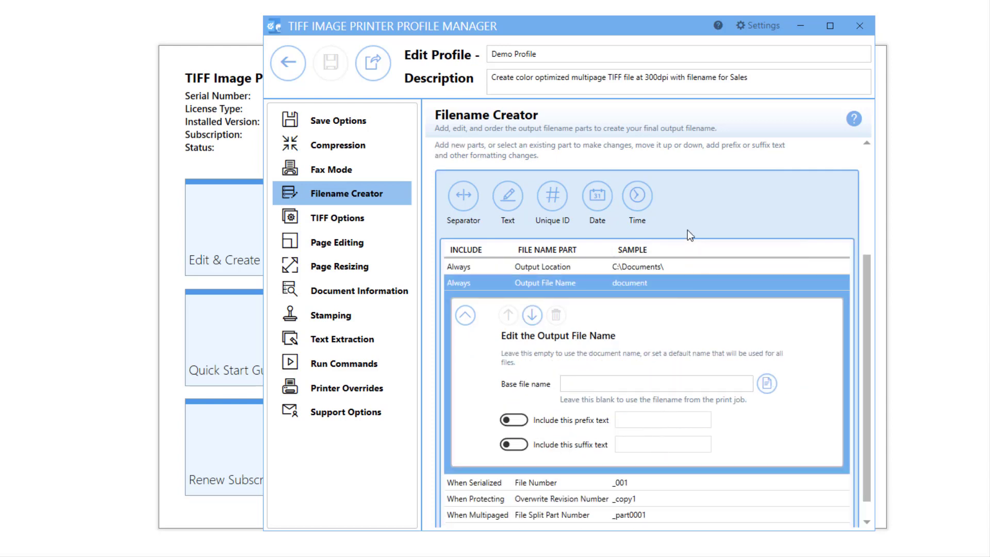
pyautogui.click(470, 316)
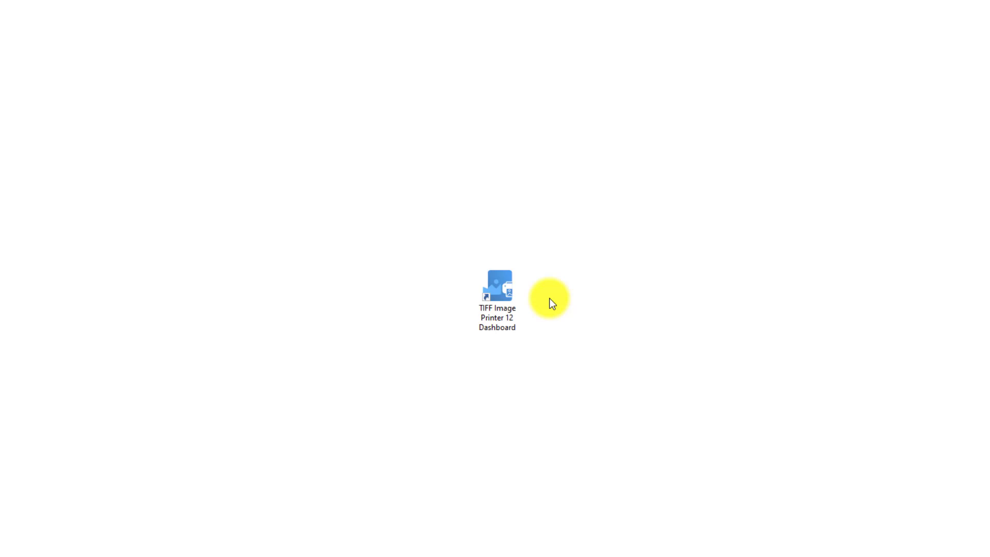
# Step: Launch the TIFF Image Printer 12 Dashboard and create a copy of the Color Optimized TIFF profile for editing
pyautogui.click(514, 292)
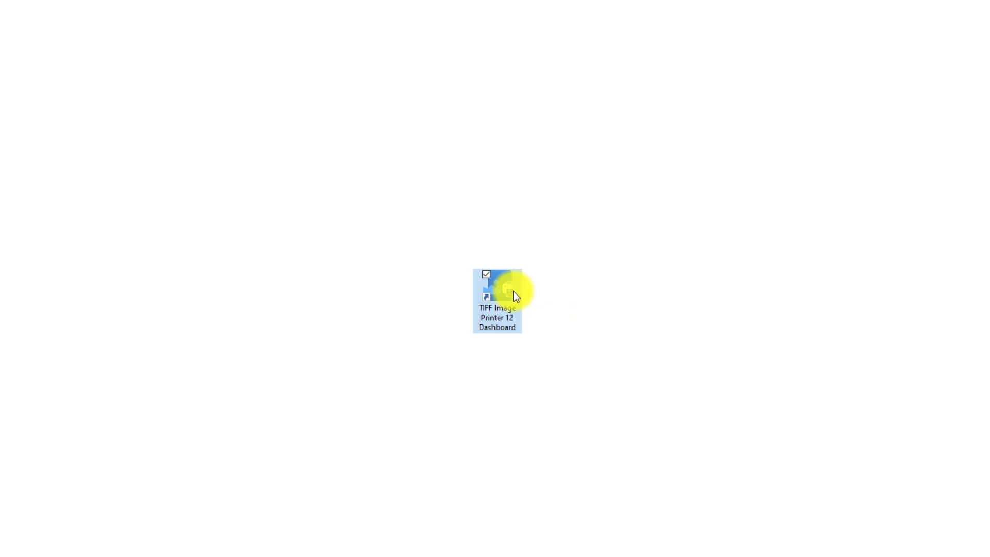
pyautogui.doubleClick(514, 291)
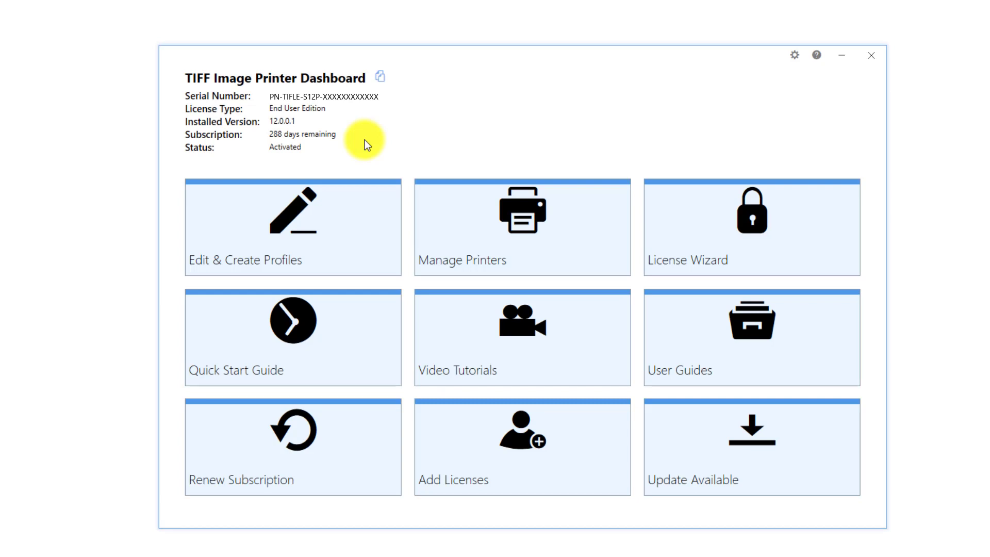
pyautogui.click(348, 207)
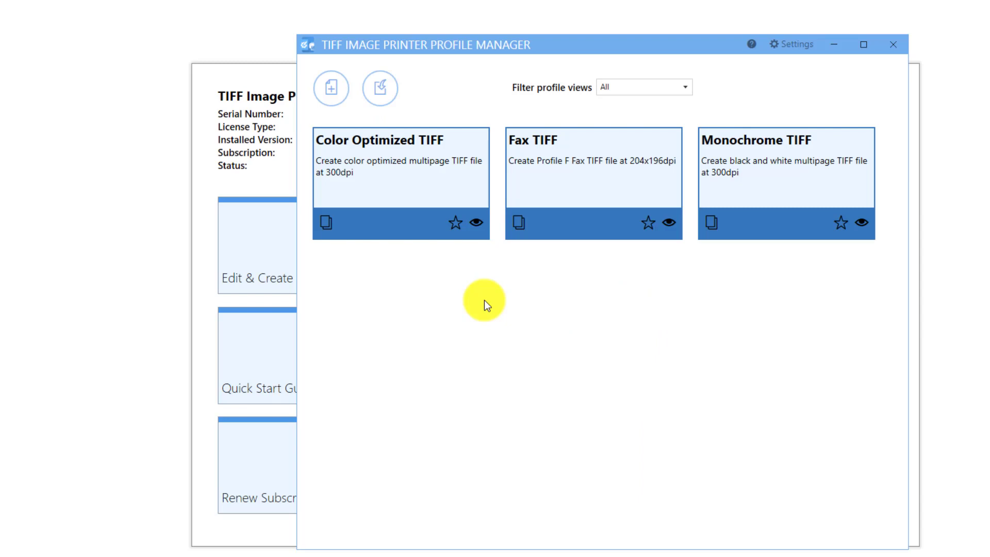
pyautogui.click(332, 220)
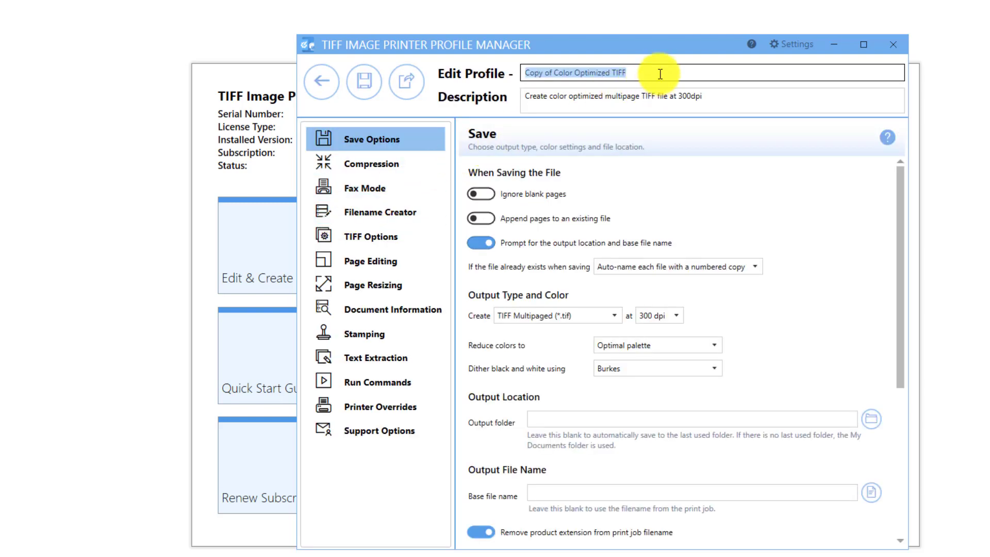
# Step: Rename the copied profile as Demo Profile and add "with GUID" to the end of its description
pyautogui.write('Demo P')
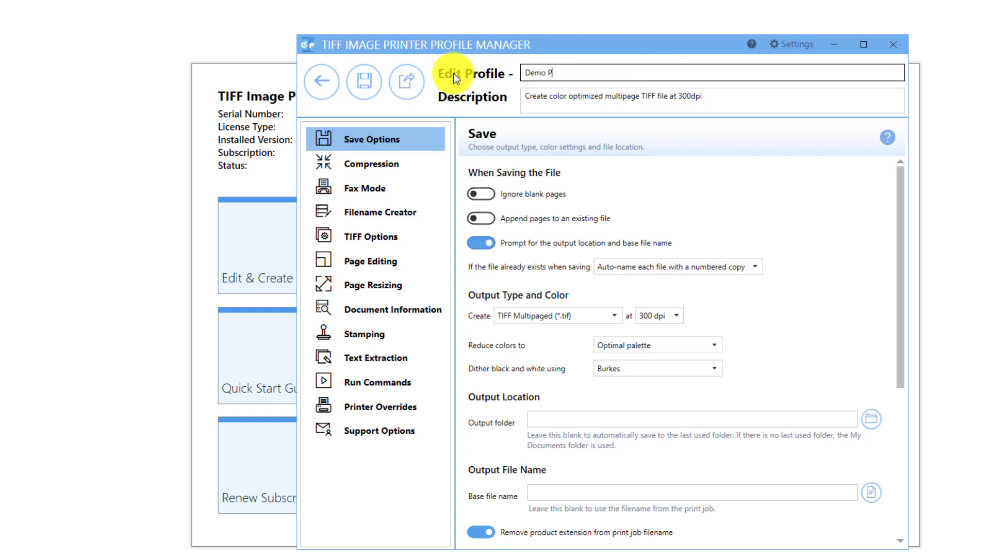
pyautogui.write('rofile')
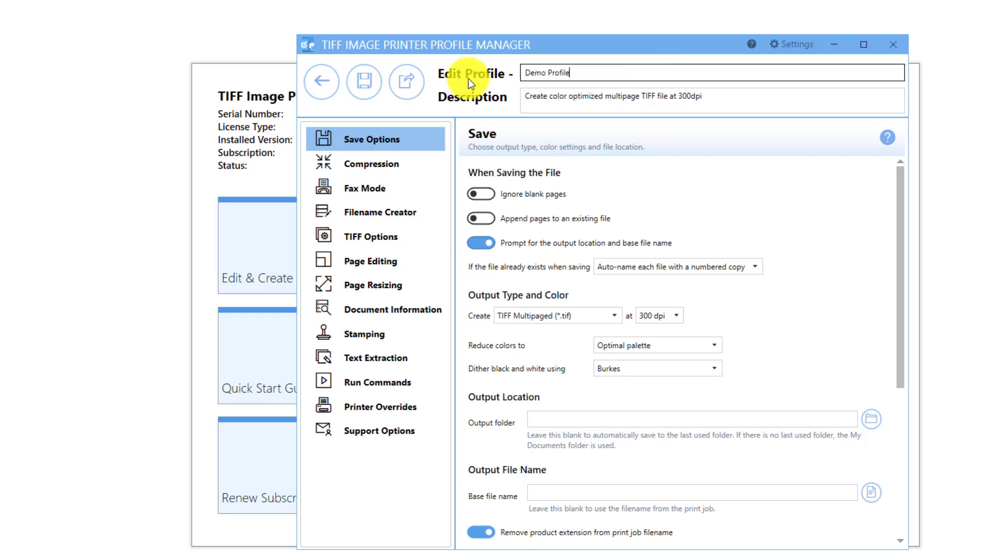
pyautogui.click(706, 96)
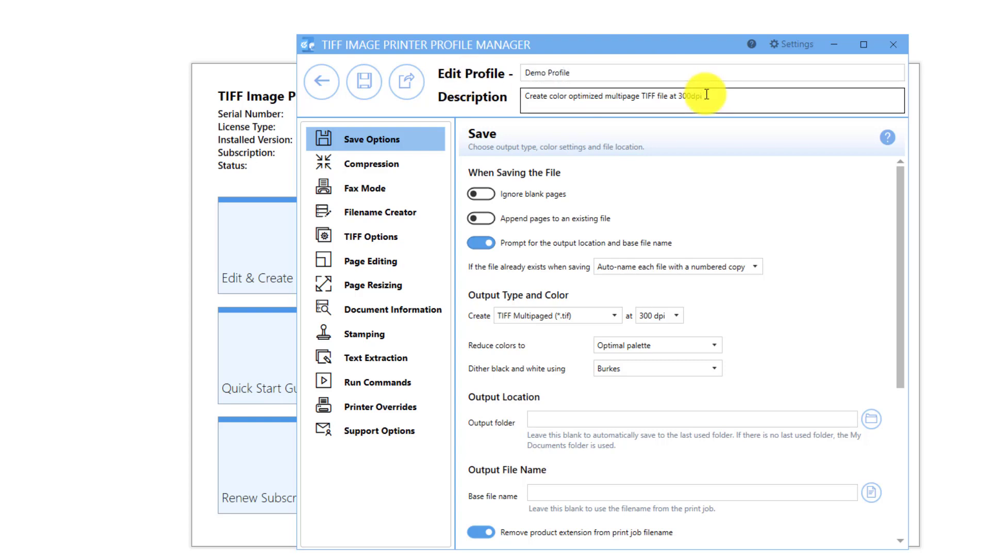
pyautogui.write('with GUID')
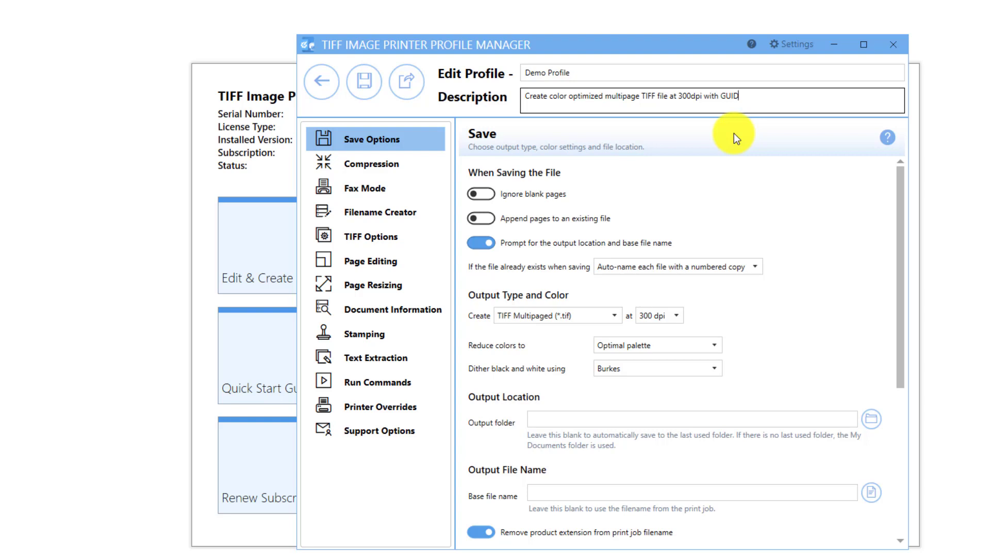
# Step: Turn the prompt for the output location and base file name off and back on
pyautogui.click(479, 244)
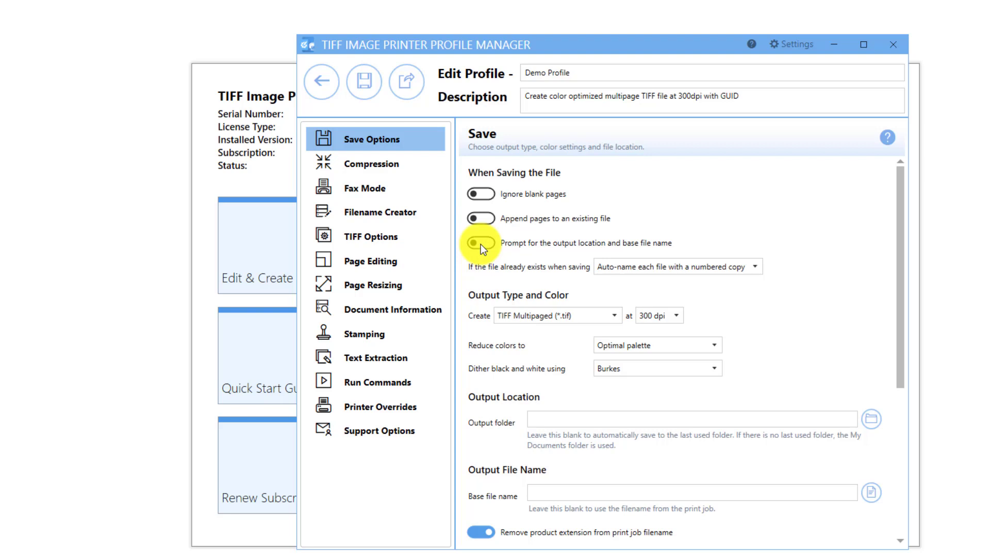
pyautogui.click(480, 243)
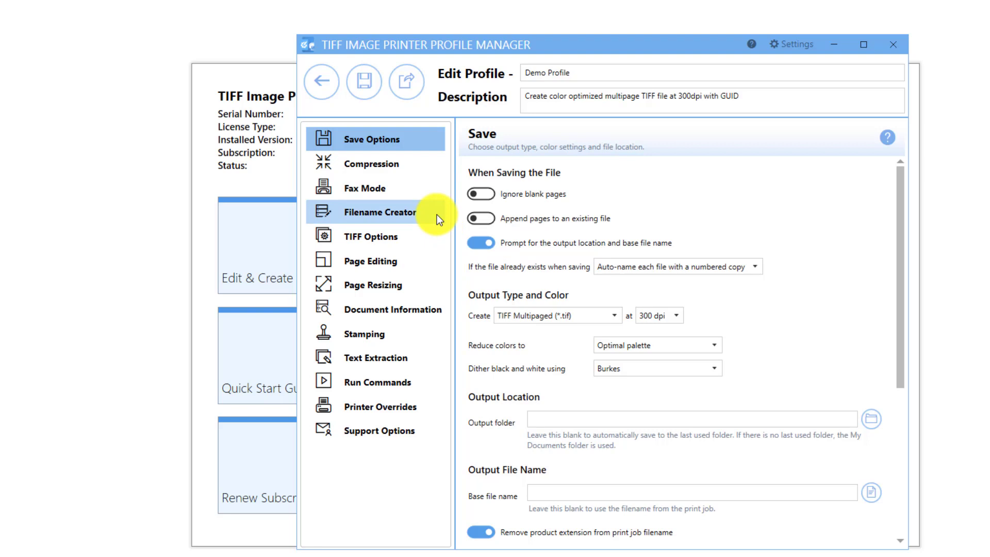
# Step: Add a Unique ID part to the output filename in Filename Creator and check it in the sample filenames
pyautogui.click(436, 214)
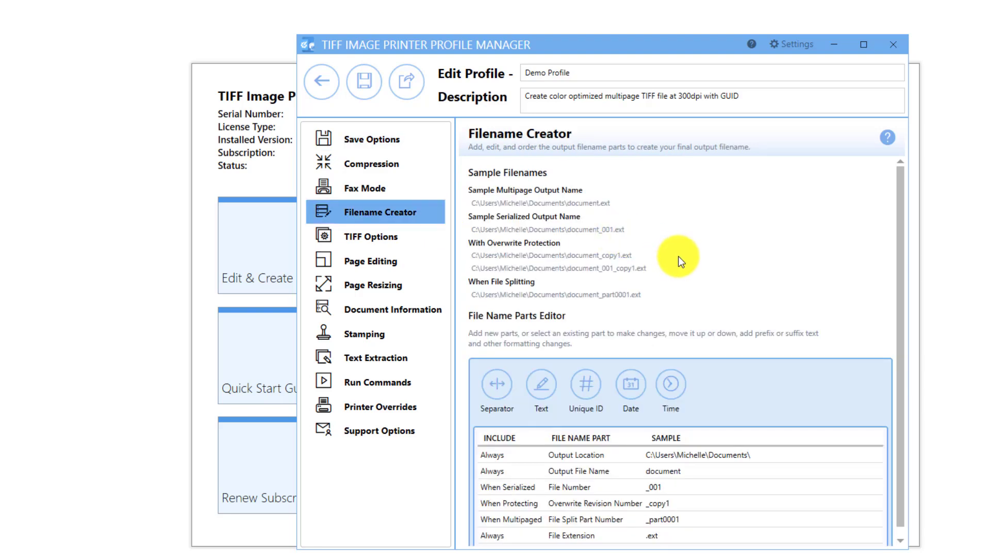
pyautogui.scroll(-1, 681, 262)
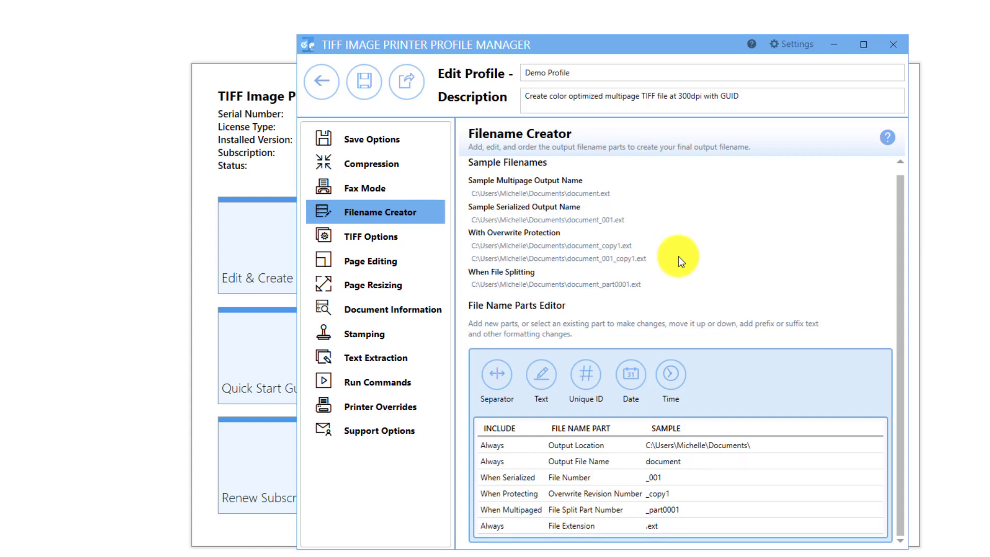
pyautogui.click(588, 376)
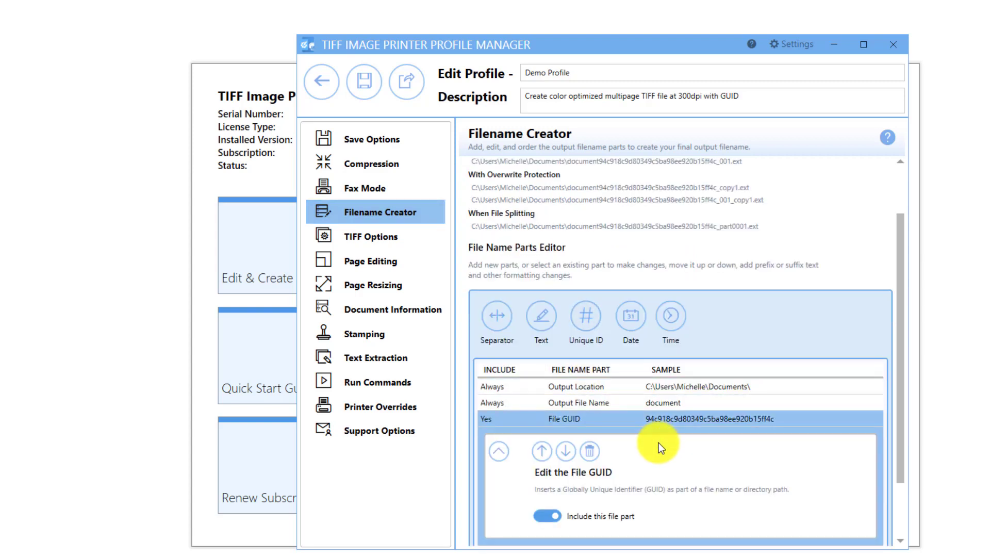
pyautogui.scroll(3, 662, 222)
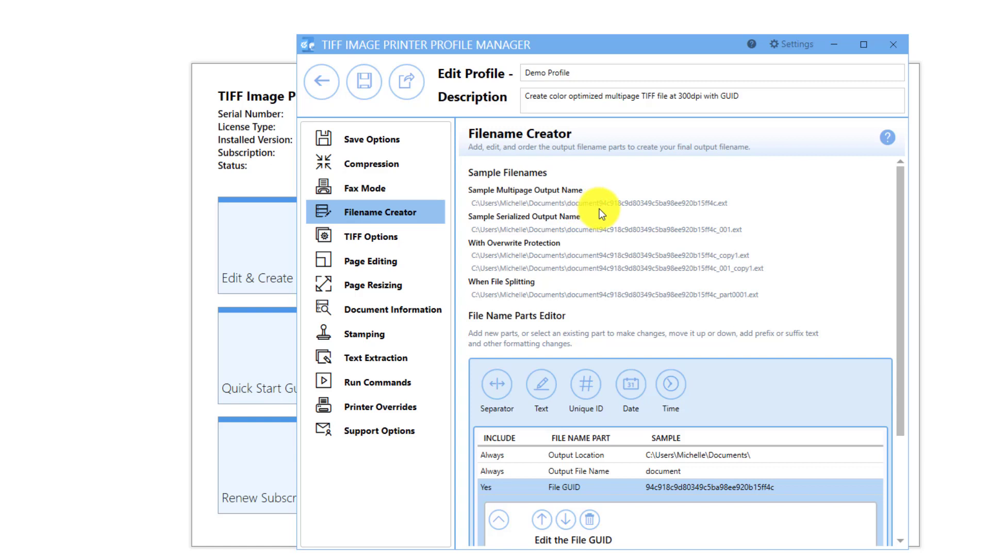
# Step: Save Demo Profile, return to the profile list and close the profile manager
pyautogui.scroll(-2, 600, 208)
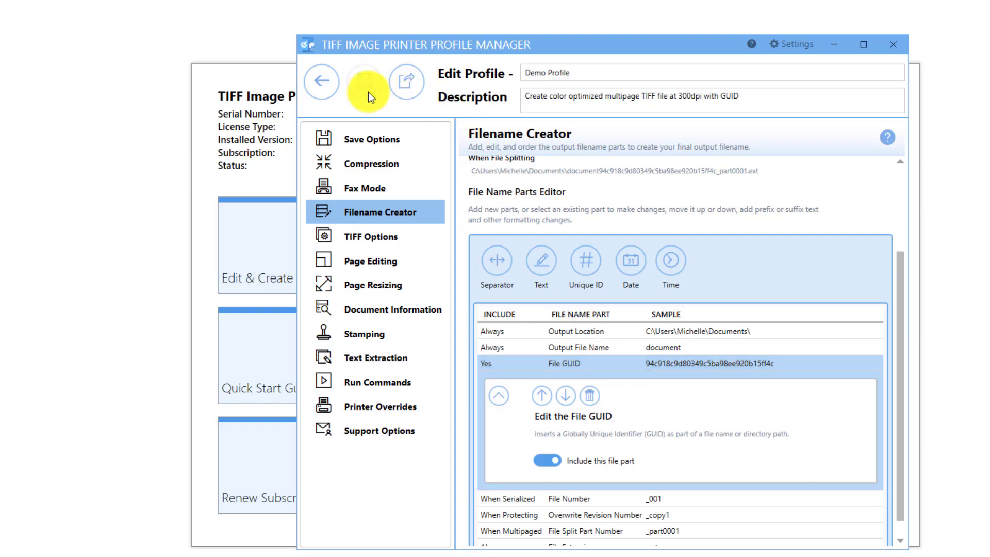
pyautogui.click(324, 95)
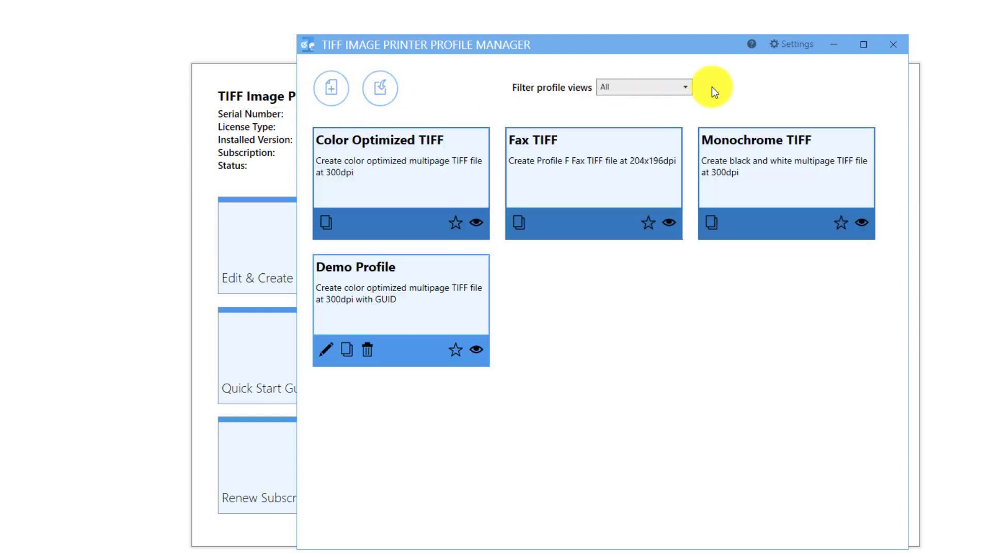
pyautogui.click(883, 45)
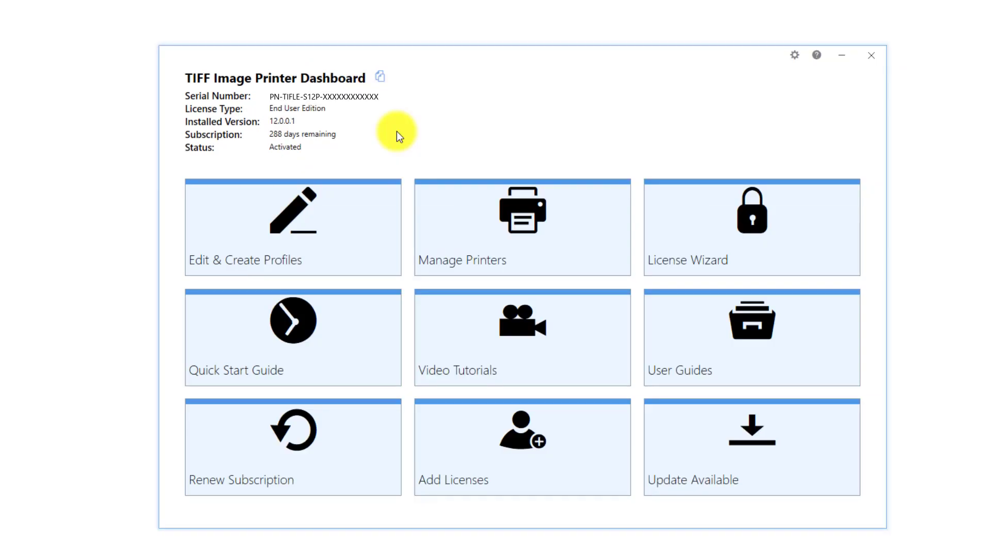
# Step: Assign Demo Profile to the TIFF Image Printer 12 printer, save the assignment and close the dashboard
pyautogui.click(521, 221)
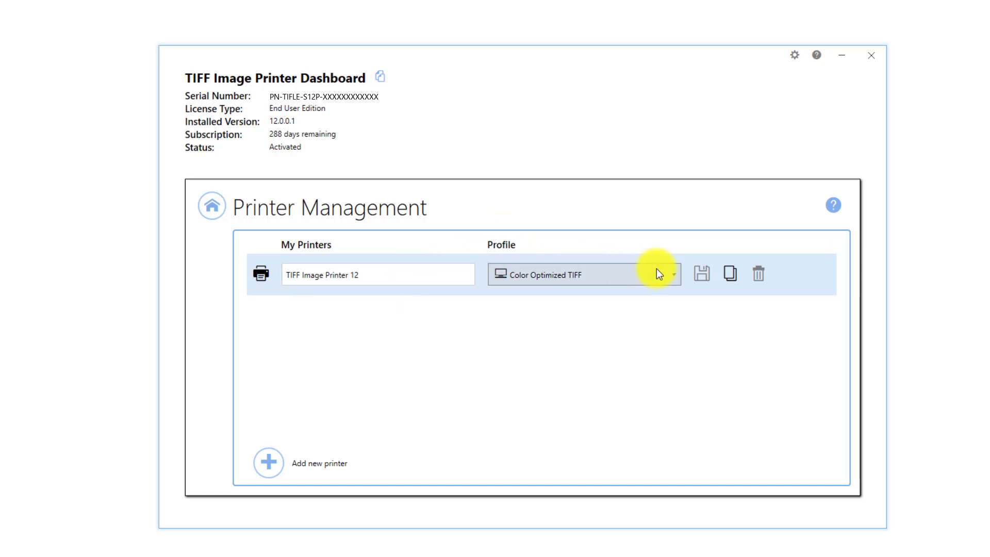
pyautogui.click(673, 275)
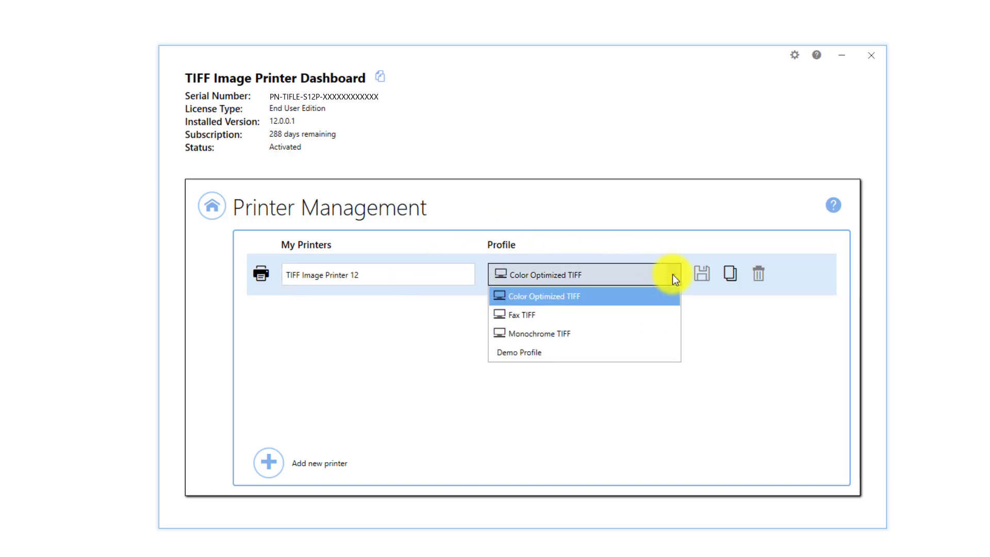
pyautogui.click(594, 352)
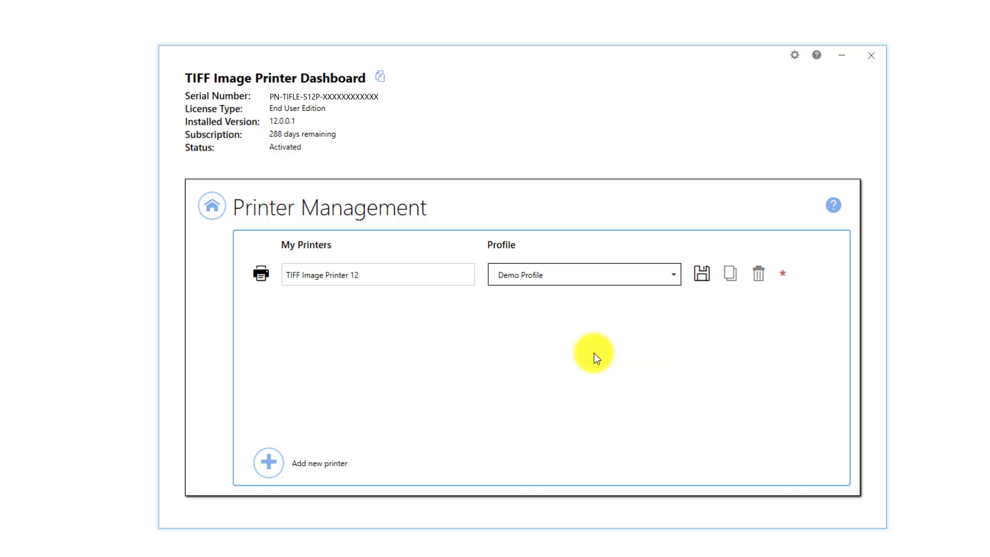
pyautogui.click(703, 269)
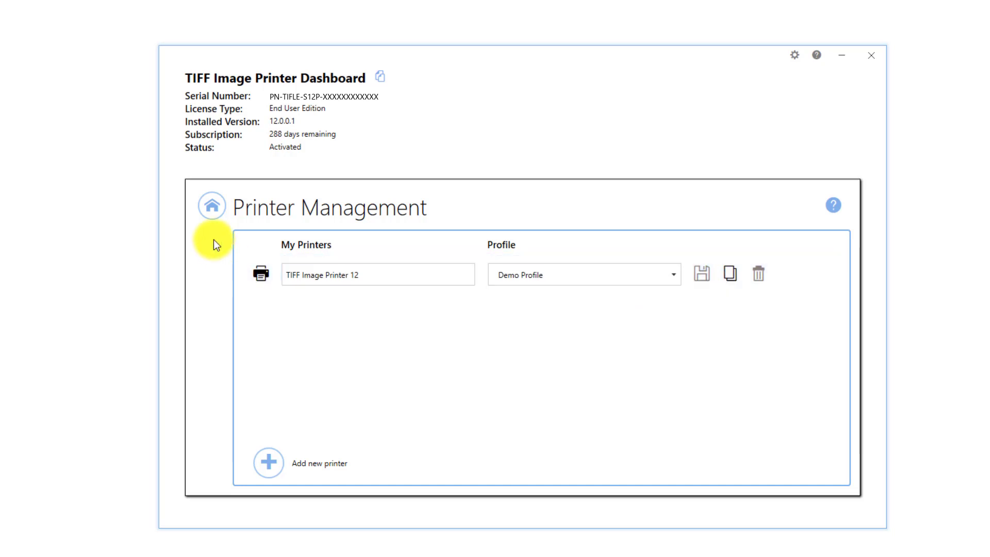
pyautogui.click(210, 217)
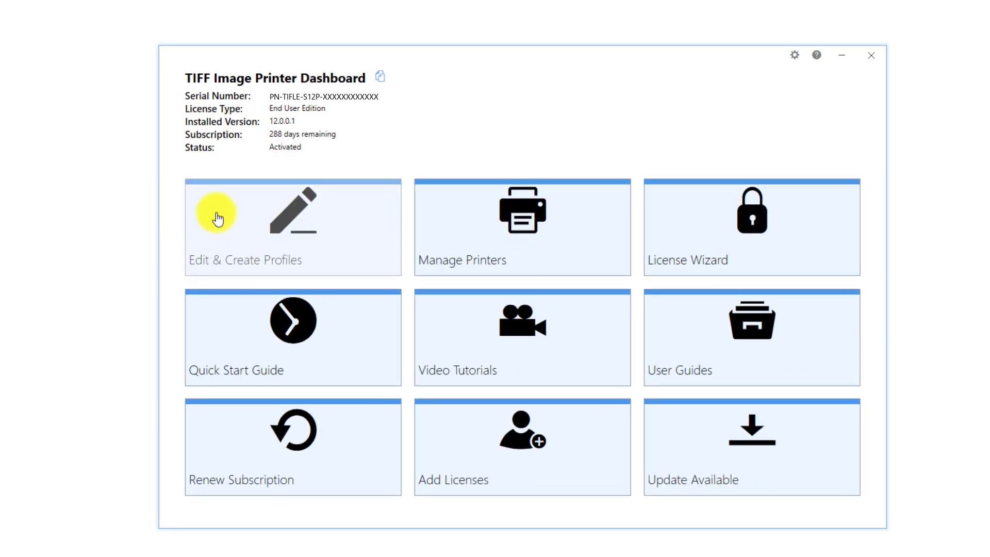
pyautogui.click(869, 58)
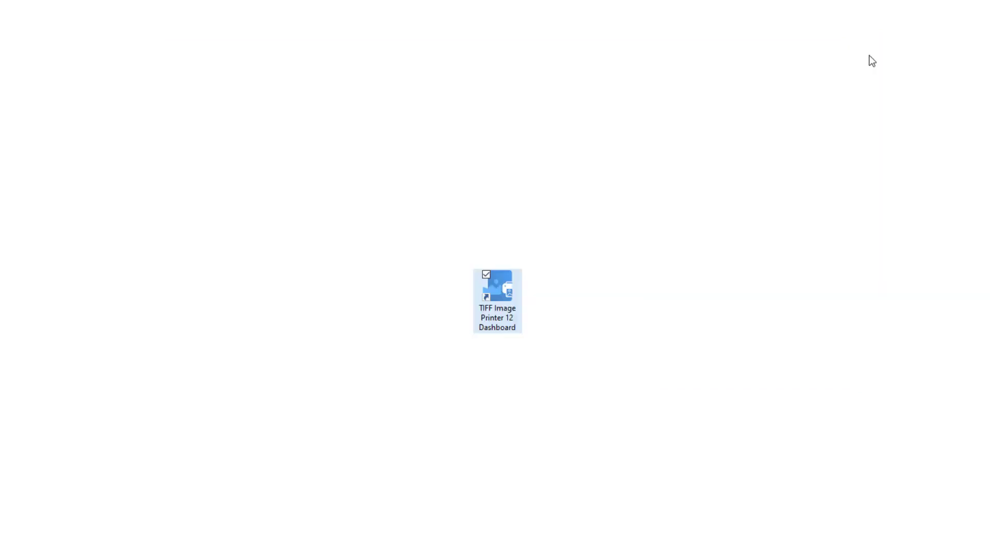